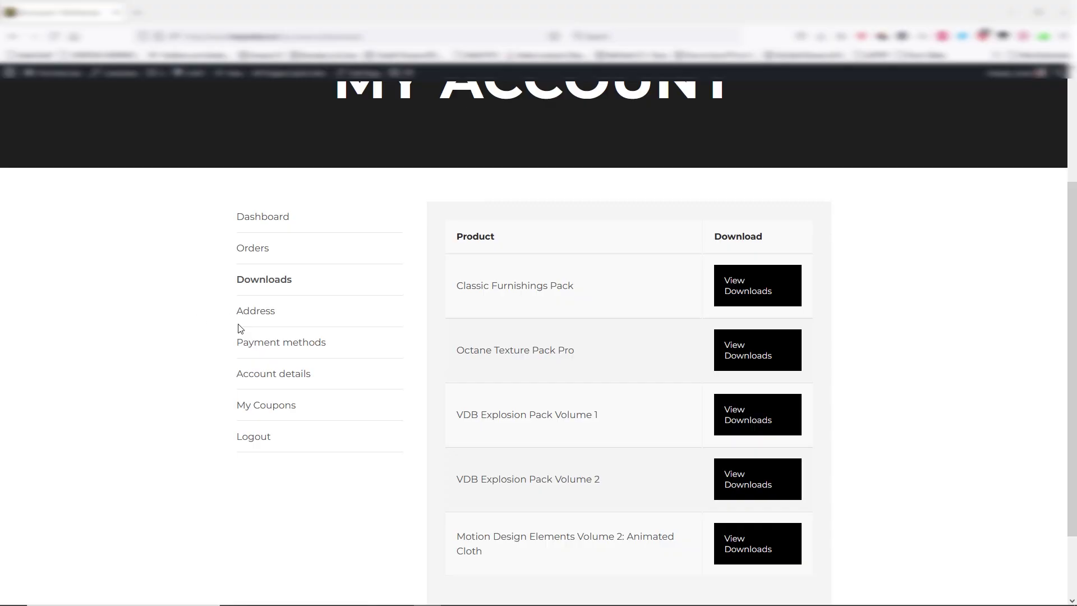
Look through the available downloads of Motion Design Elements Volume 2: Animated Cloth down to the Starter Download.
scroll(657, 470, down, 2)
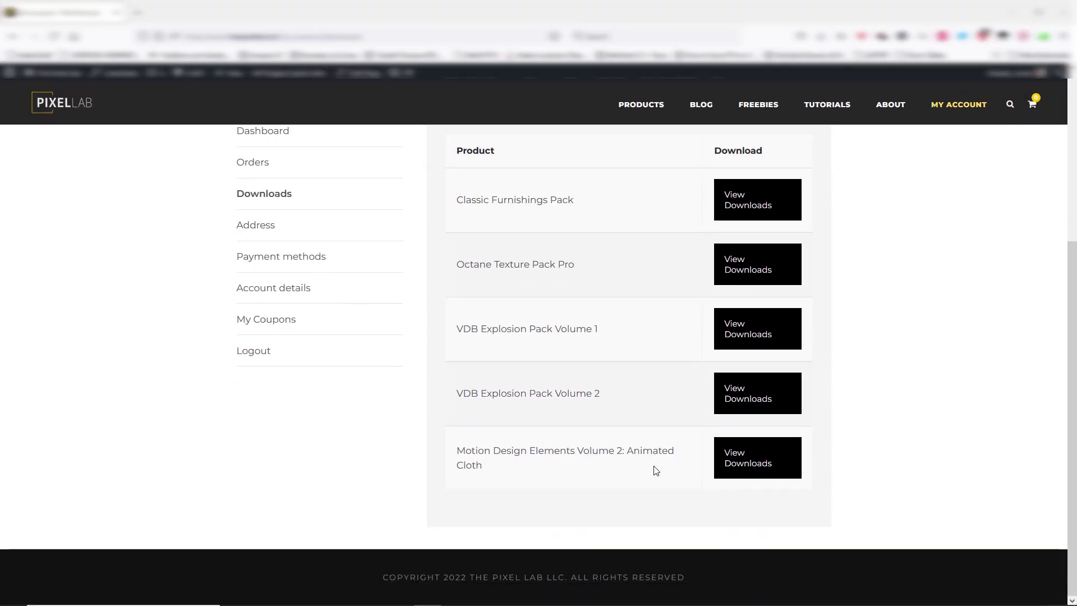
click(753, 462)
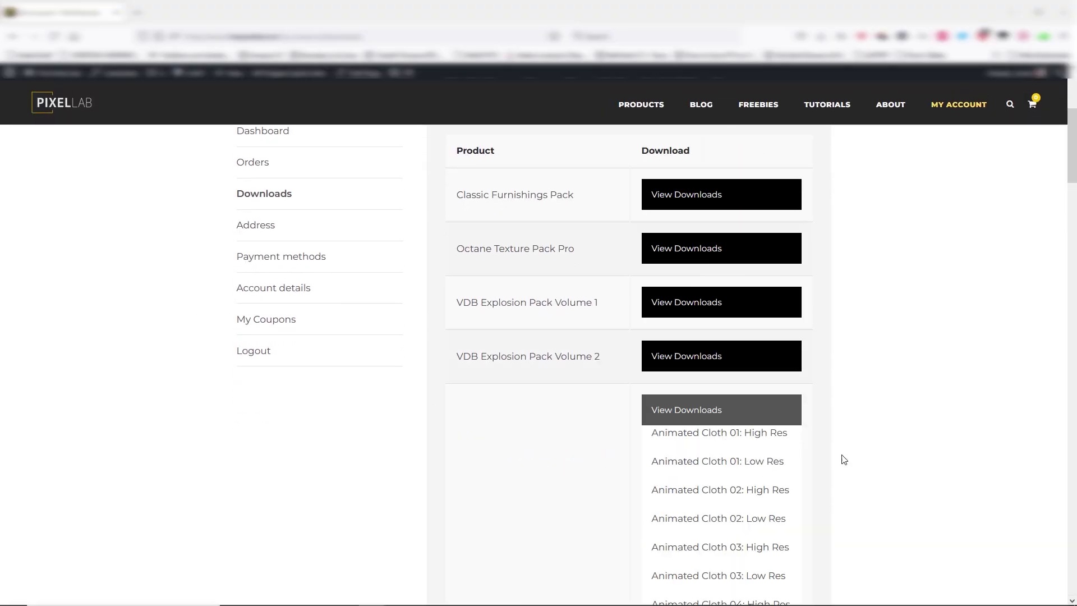
scroll(847, 449, down, 5)
scroll(858, 437, down, 10)
scroll(881, 333, up, 4)
scroll(774, 324, down, 5)
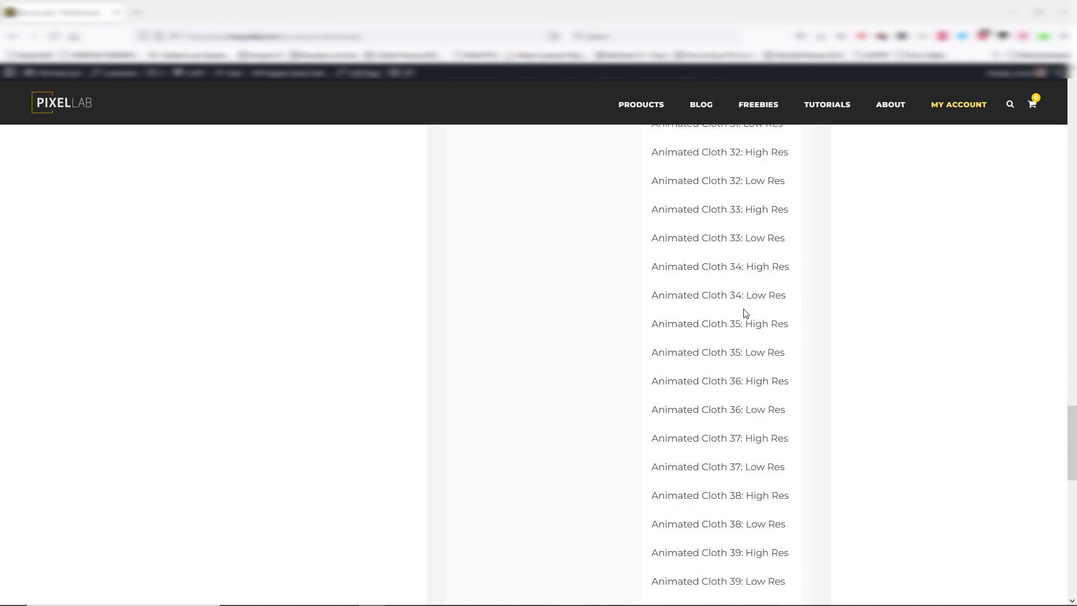
scroll(875, 433, down, 13)
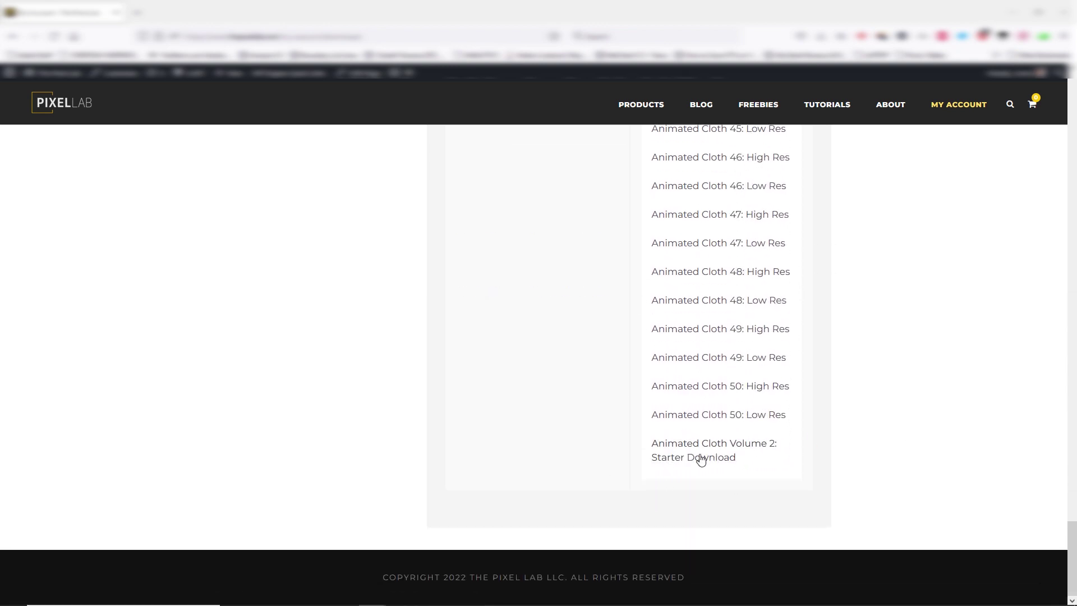
Open the Animated Cloth quick lookup guide PDF from the Starter folder, examine the asset thumbnails and tips, and close it.
click(234, 595)
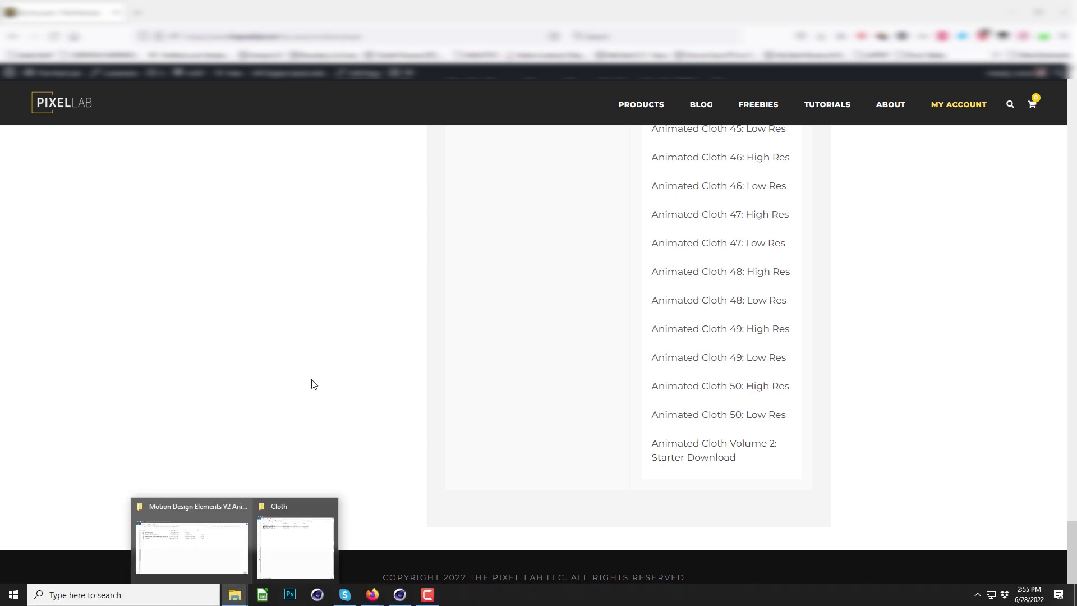
click(219, 532)
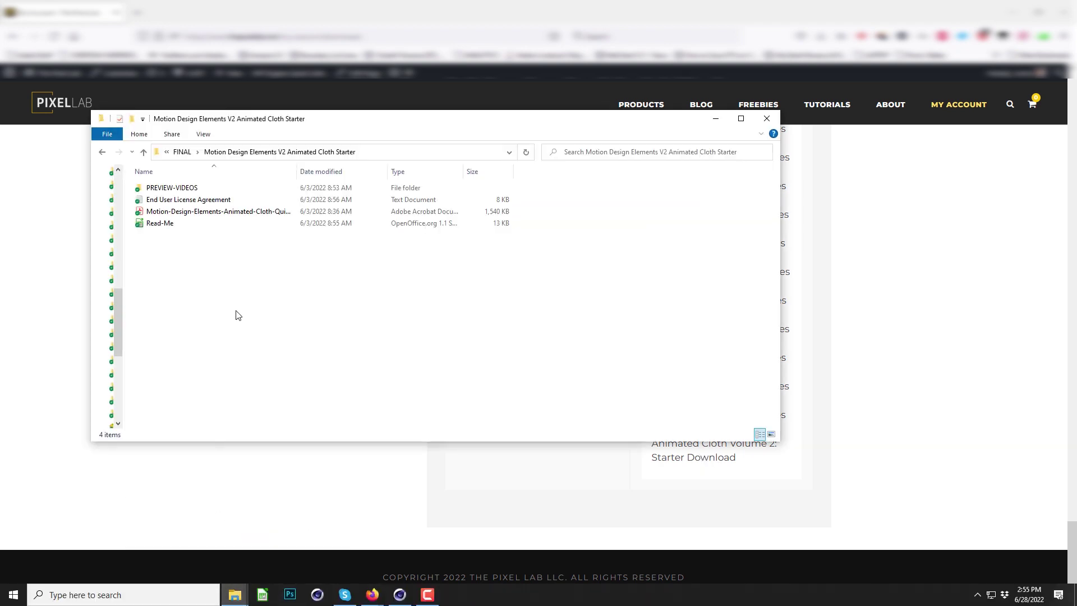
double_click(161, 212)
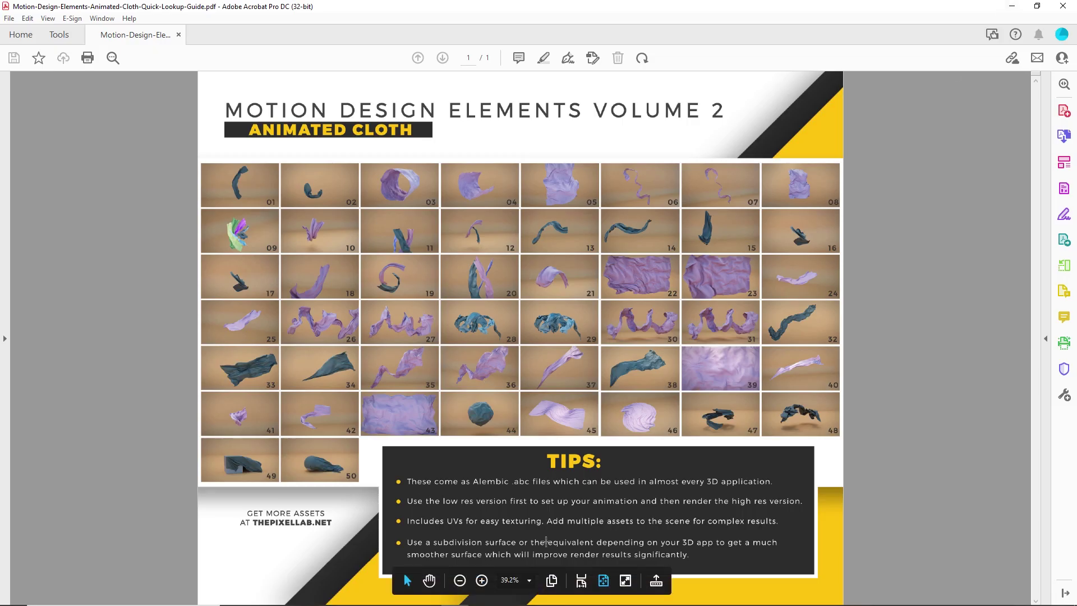
click(1063, 8)
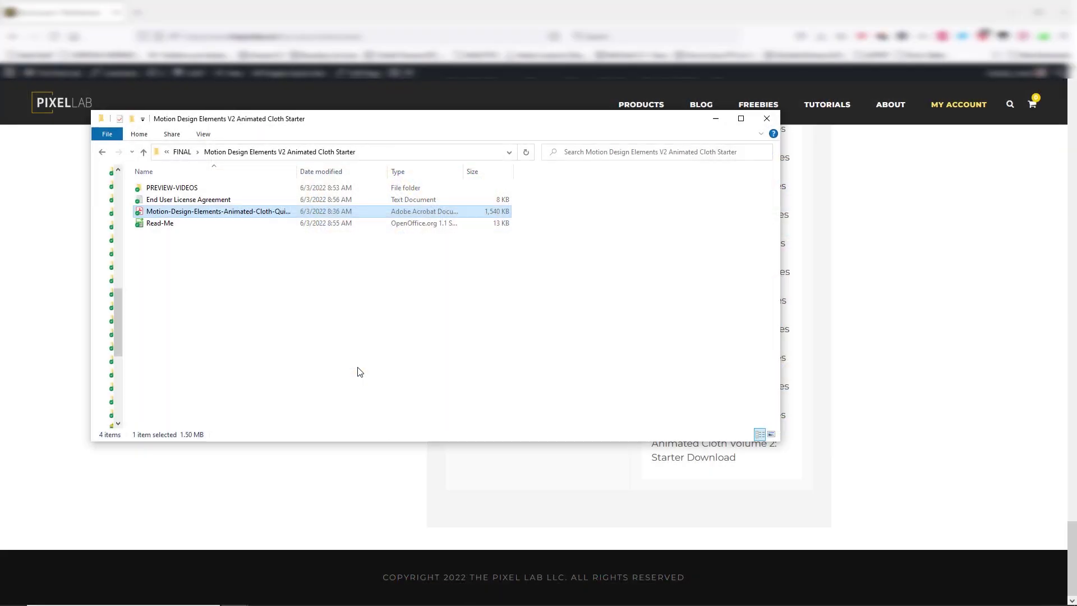
Open the PREVIEW-VIDEOS folder of the Starter download and view one of the cloth preview videos.
click(176, 189)
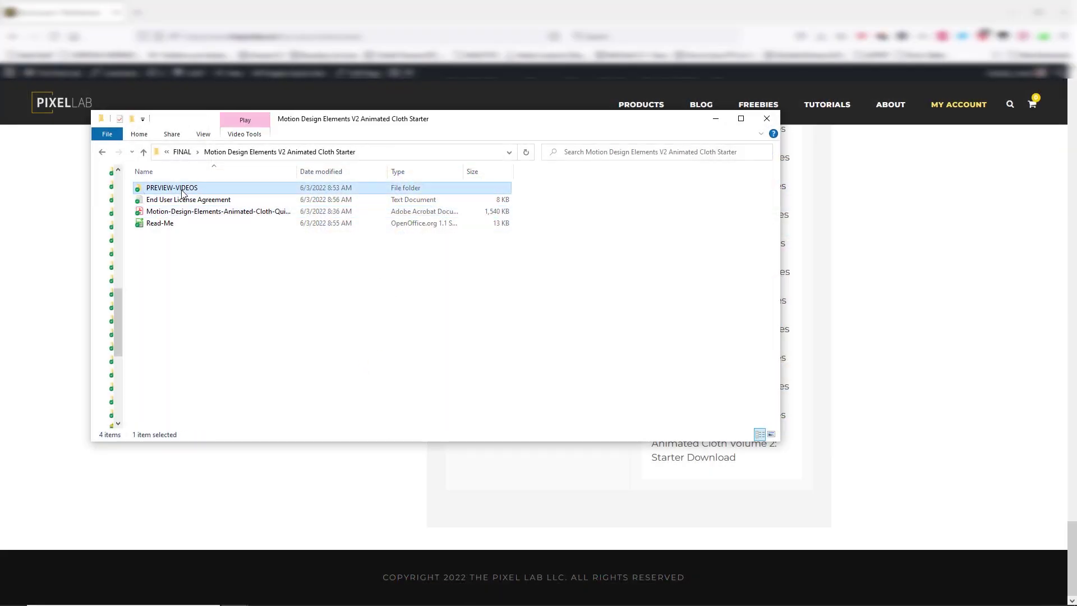
double_click(183, 192)
double_click(483, 210)
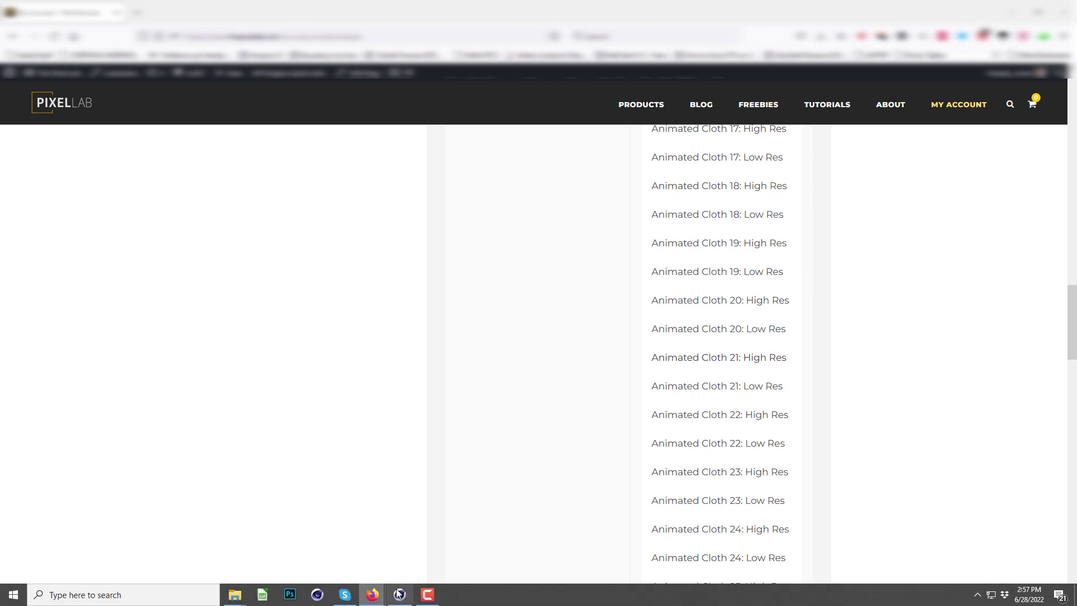
Switch to Cinema 4D and open animated_cloth_021_High_Res from the Cloth folder as a separate project with the default Alembic import settings.
click(400, 595)
mouse_move(235, 595)
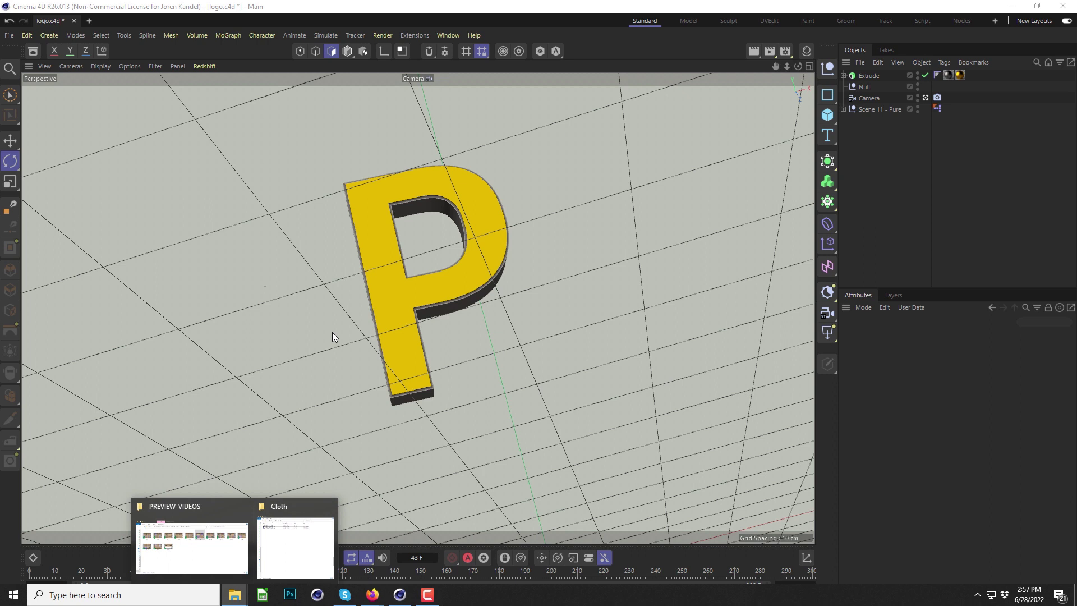
click(279, 541)
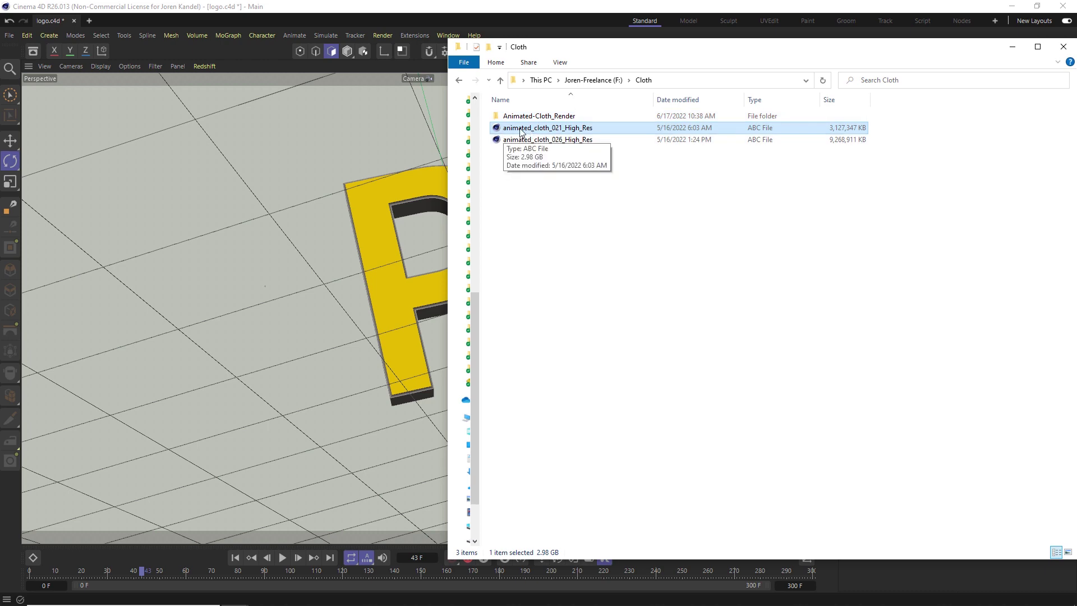
drag(435, 147, 227, 163)
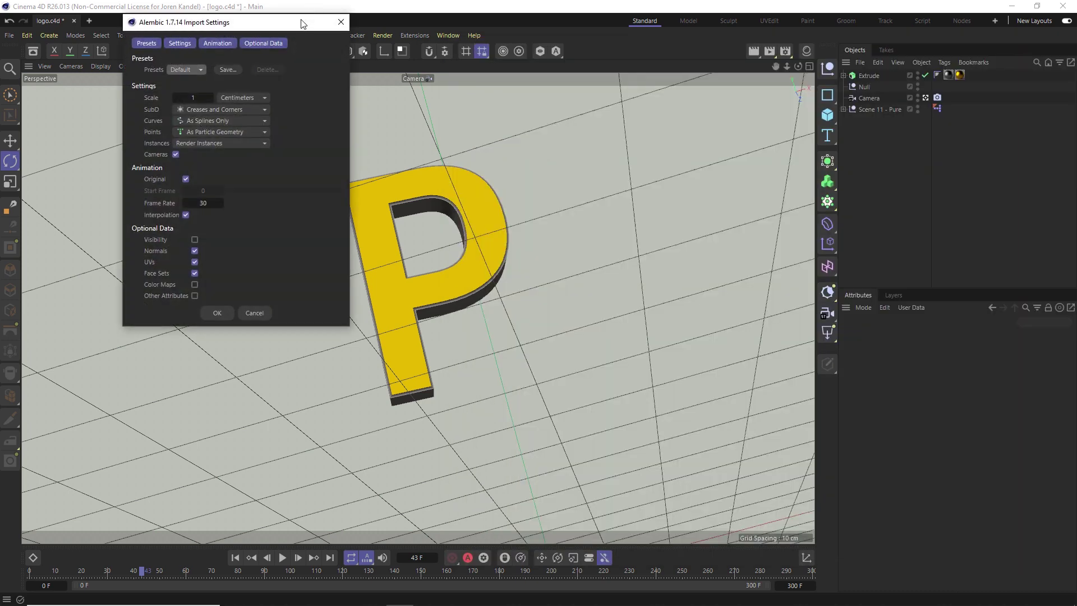
click(218, 313)
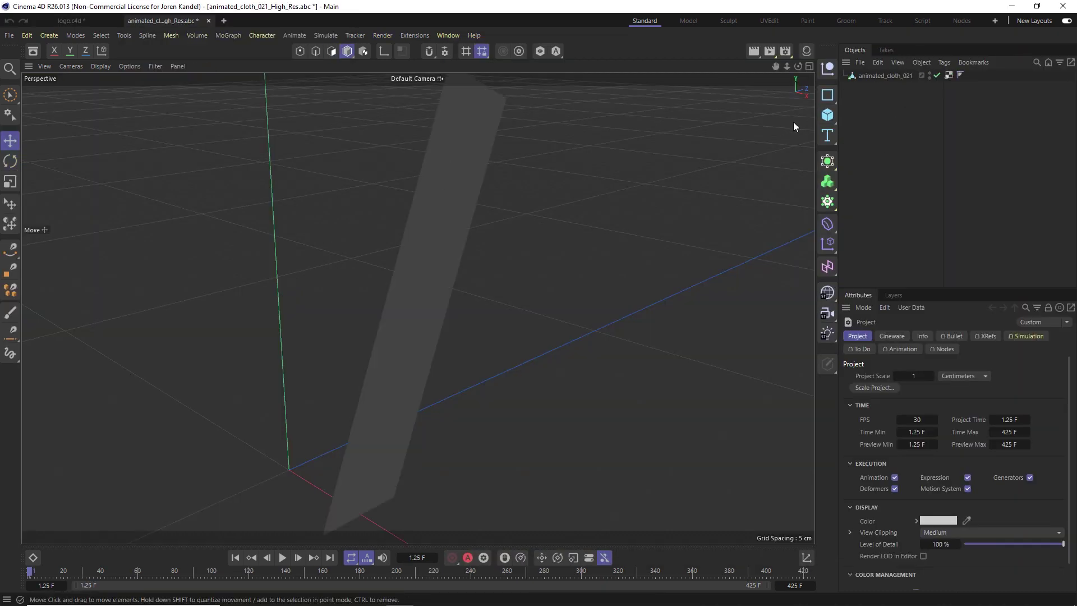
click(893, 75)
Return to the logo.c4d project and merge animated_cloth_021_High_Res into it with the default Alembic import settings.
click(72, 21)
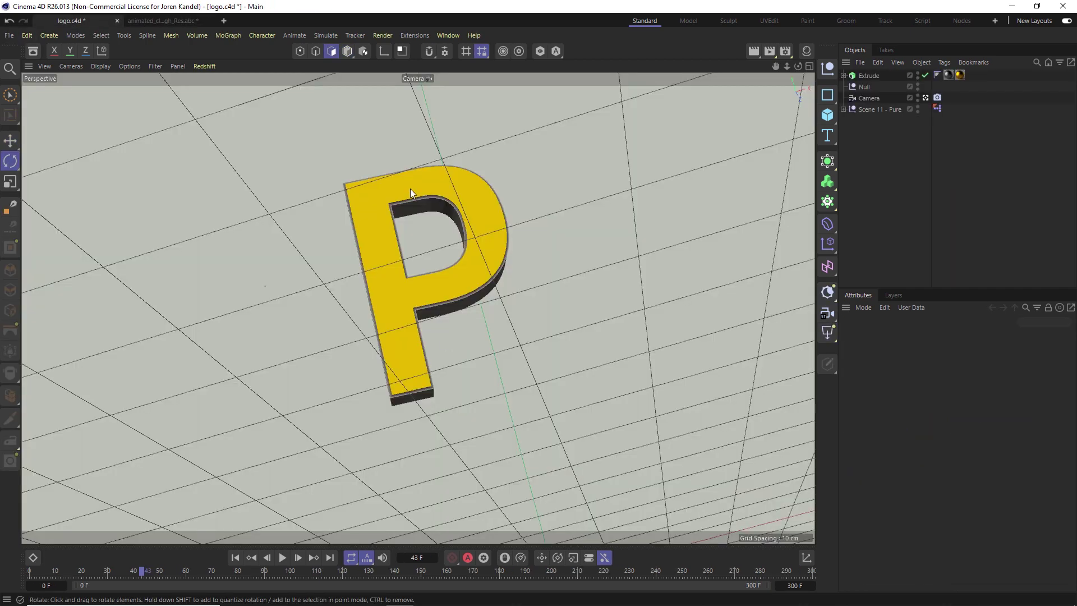
click(9, 36)
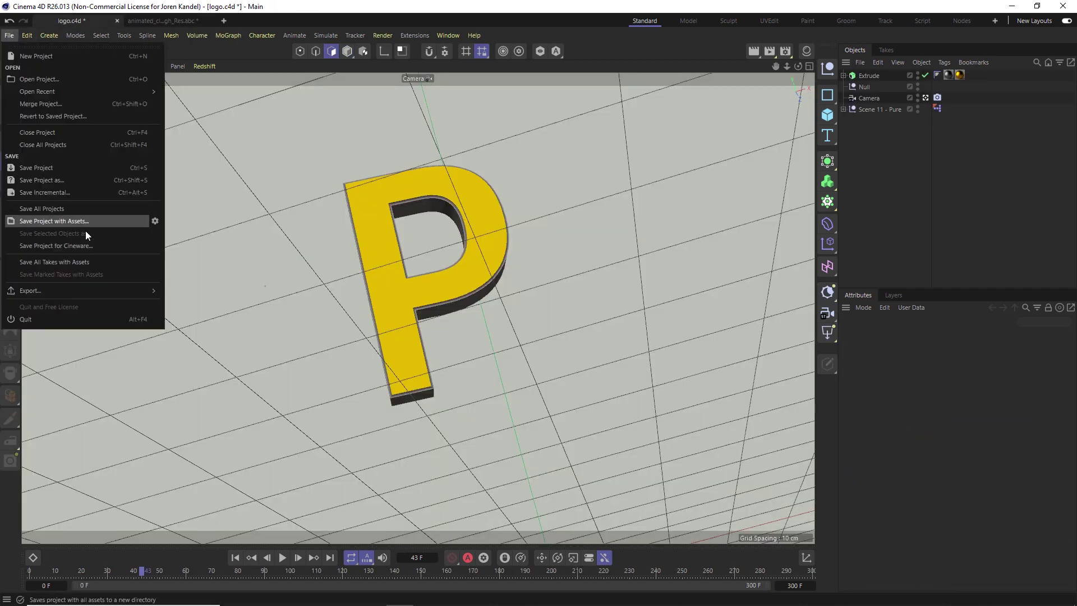
click(40, 104)
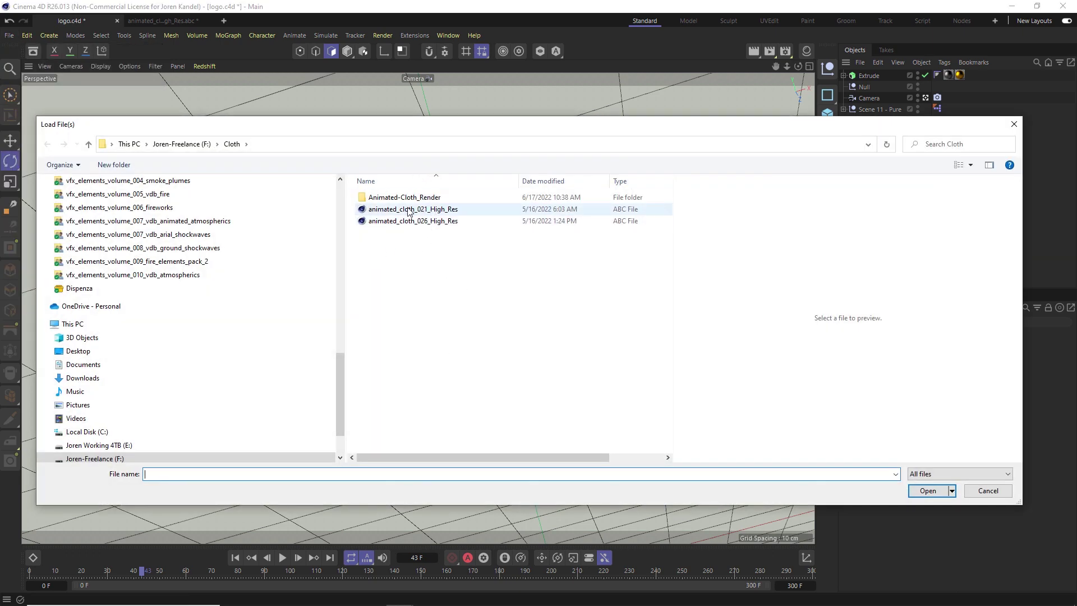
double_click(408, 211)
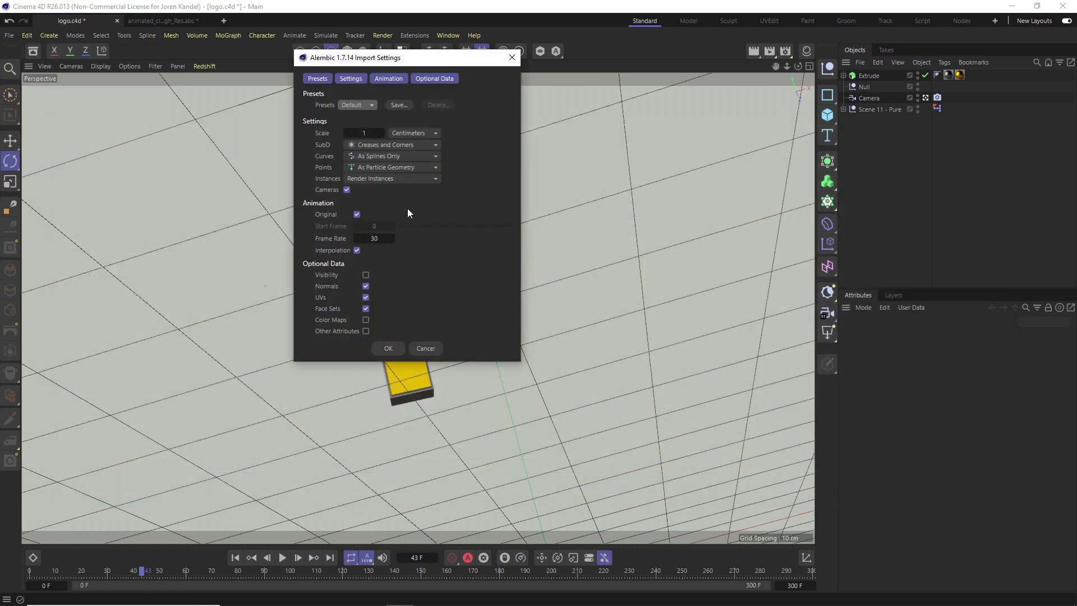
click(388, 348)
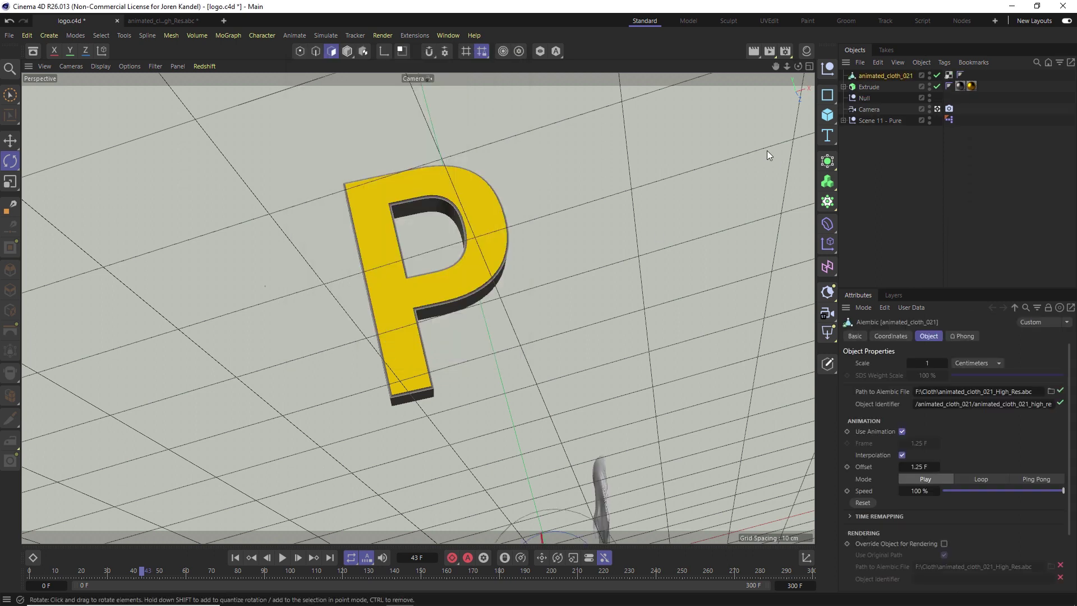
Show all four views, move the cloth between the camera and the letter P, and scale it up to roughly double size.
click(811, 67)
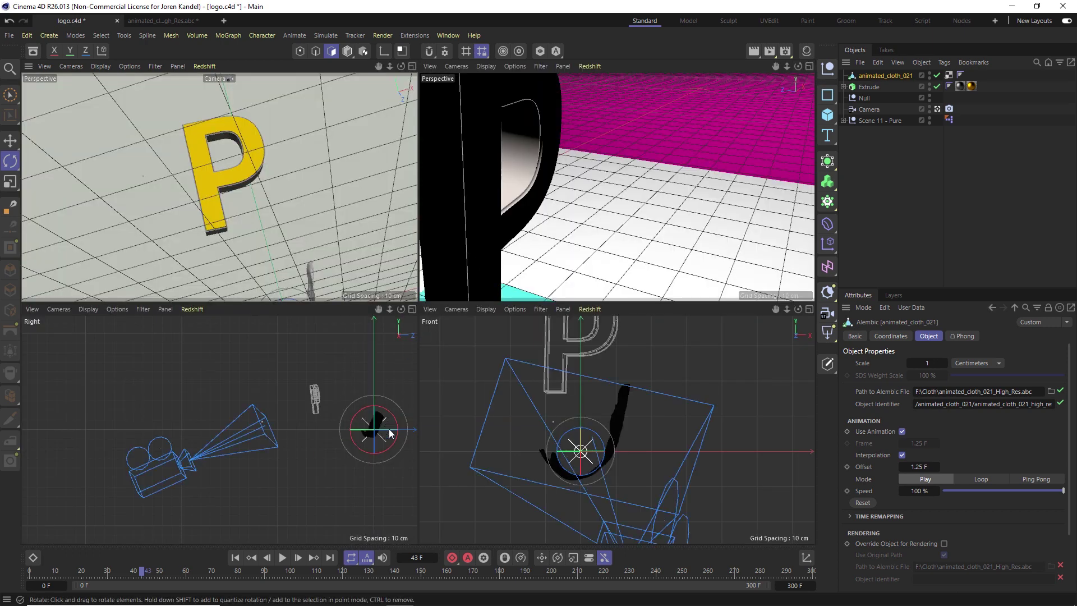
key(e)
drag(387, 430, 392, 371)
key(t)
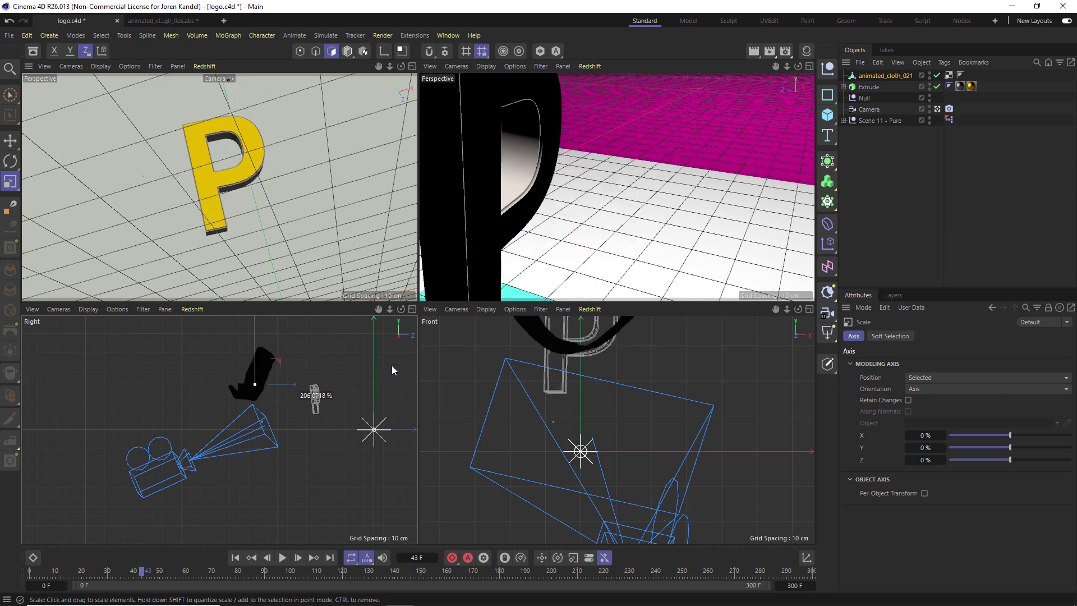
drag(281, 393, 317, 373)
Rotate the cloth in front of the letter P and preview its animation in the maximized camera view.
key(r)
drag(222, 185, 232, 192)
key(F8)
key(F8)
key(F1)
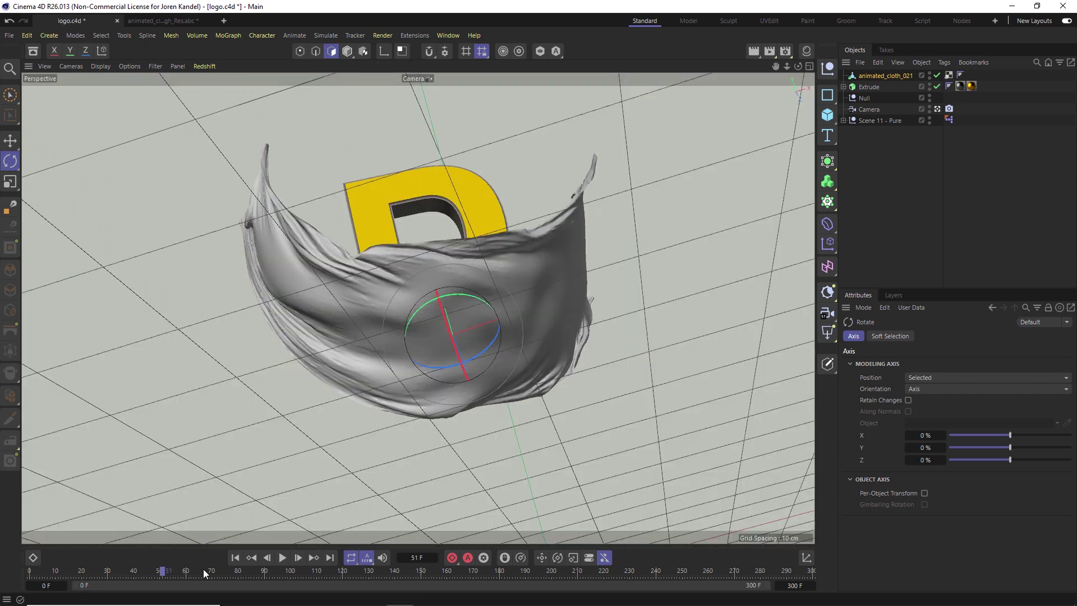
key(F8)
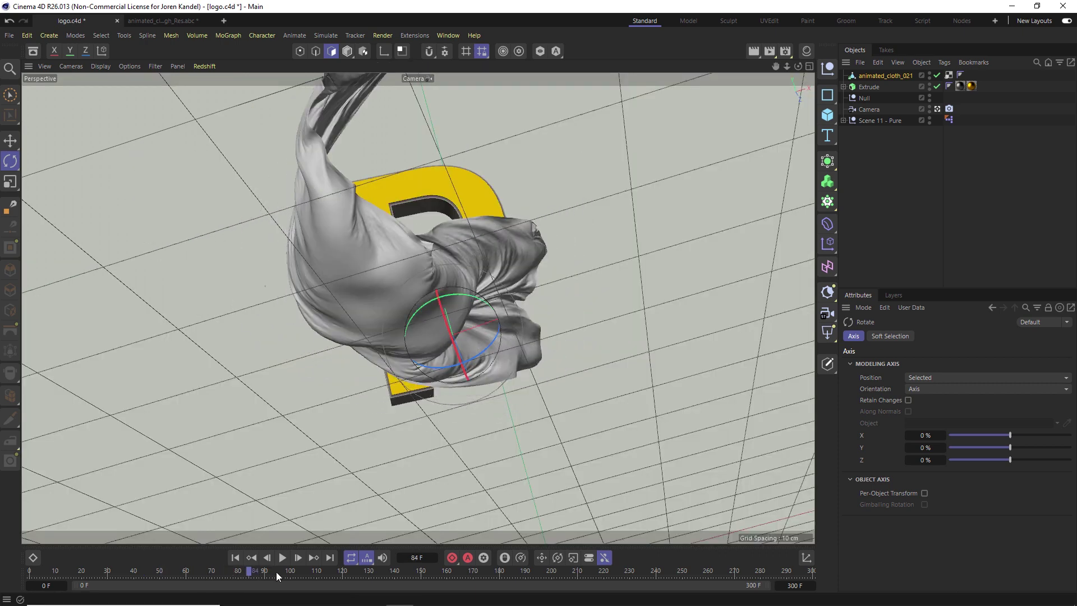
At frame 82, rotate the cloth so it wraps around the letter P and shift it sideways across the letter.
click(245, 571)
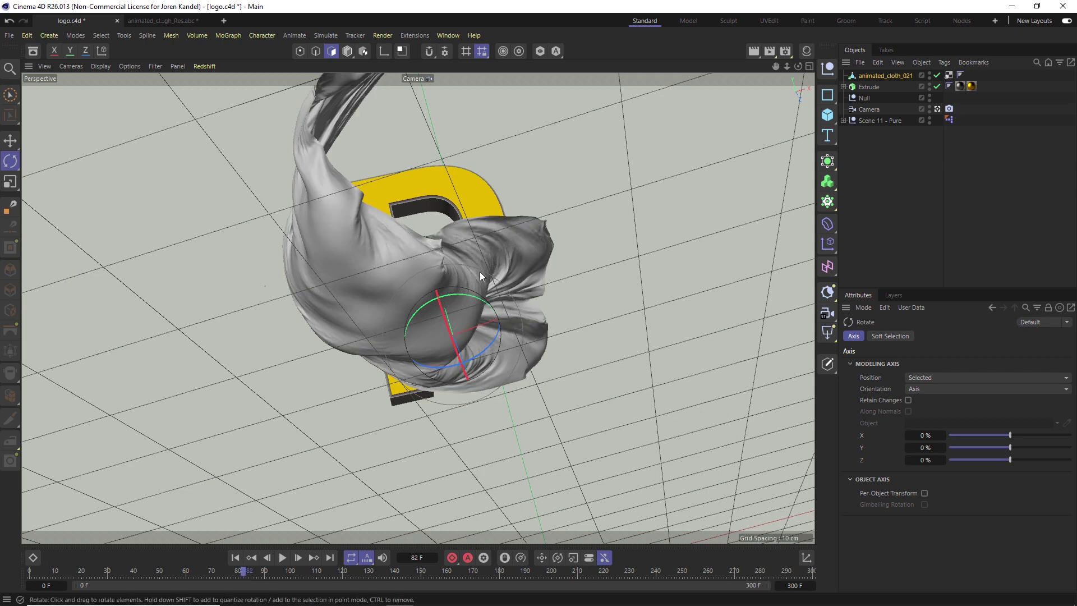
drag(420, 325, 491, 282)
key(e)
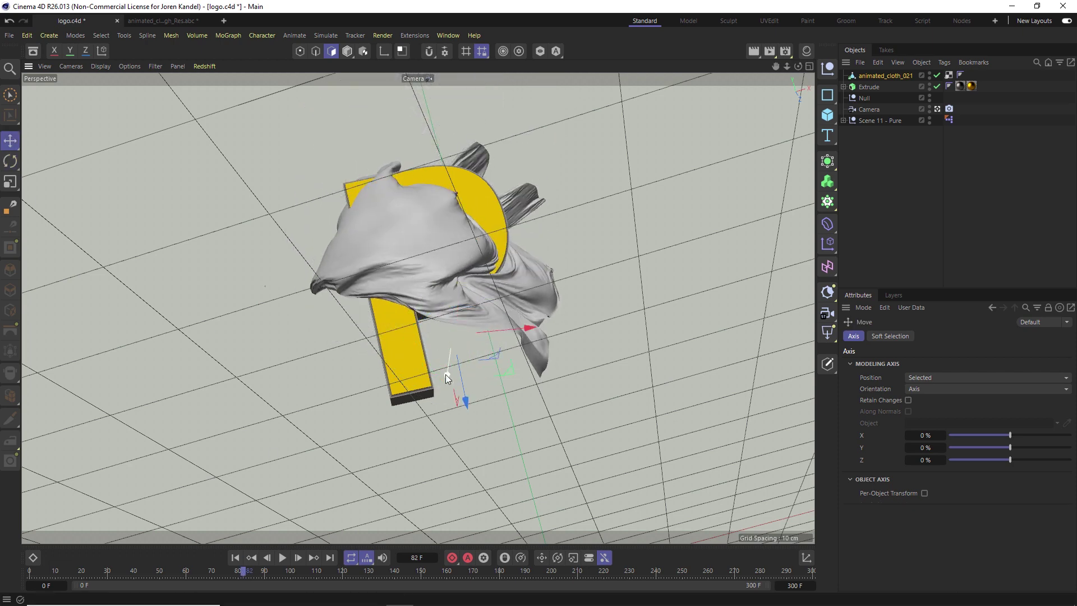
drag(455, 317, 412, 281)
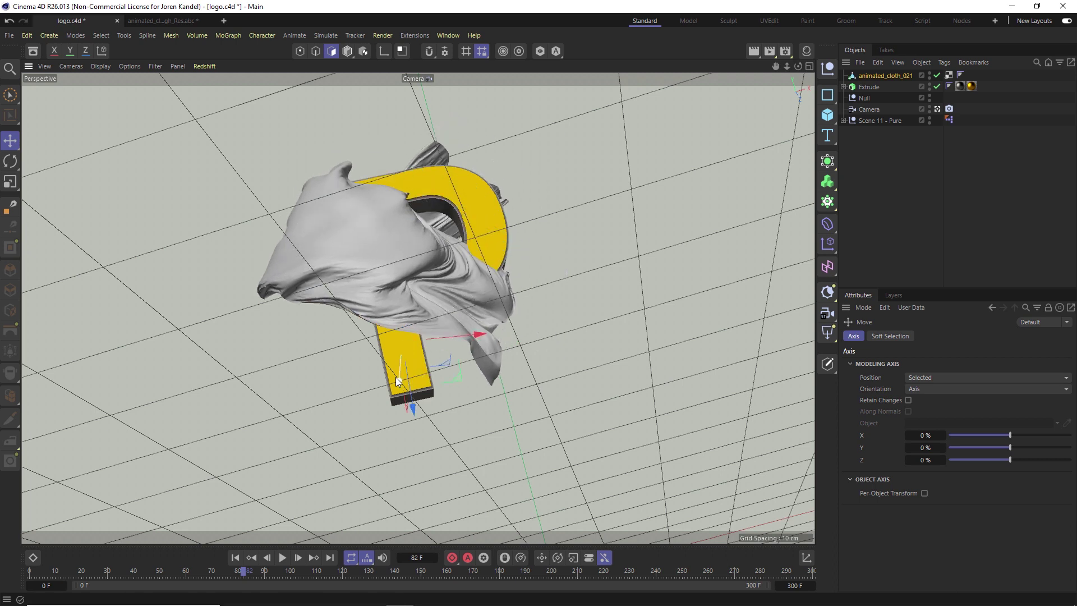
Enlarge the cloth slightly and reposition it over the letter P, checking the animation up to frame 93.
drag(397, 381, 405, 371)
key(e)
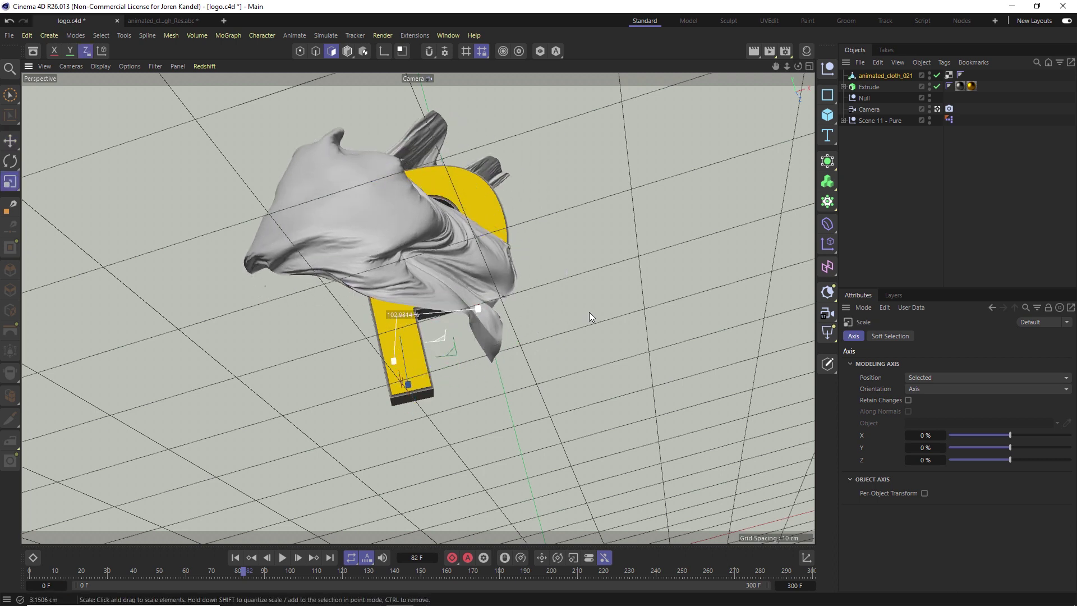
drag(589, 312, 376, 297)
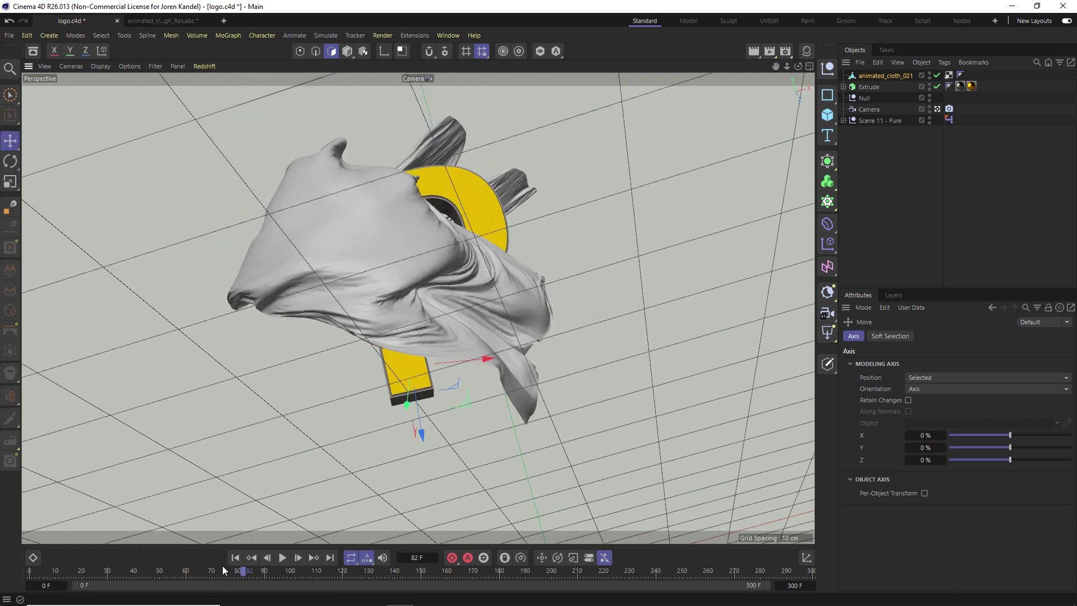
drag(223, 567, 267, 578)
click(298, 557)
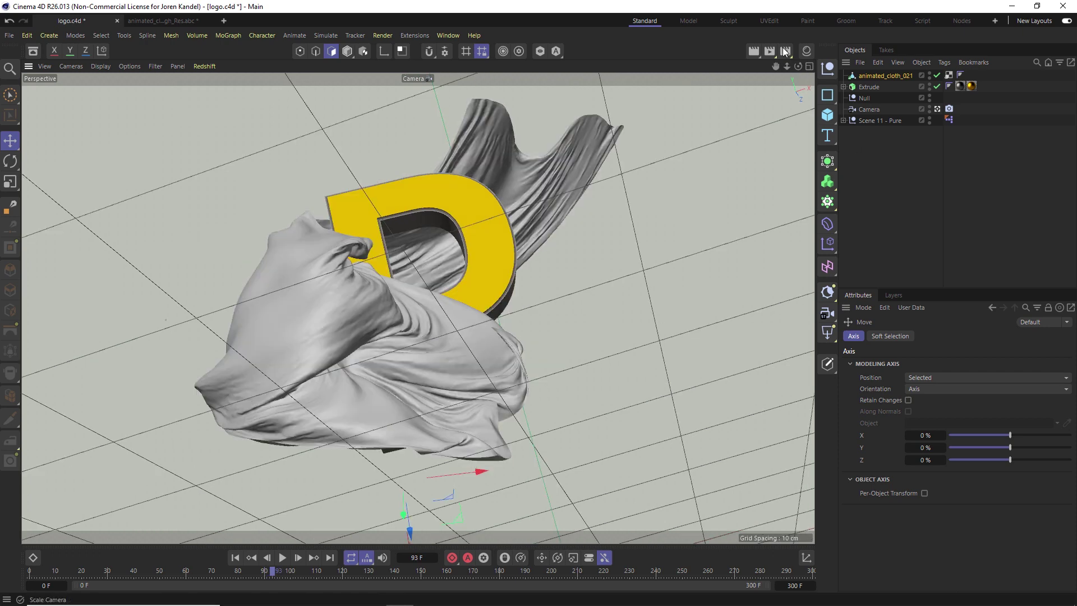
Apply the RS_Fabric_07_4K material to the cloth and set its texture Length U and Length V to 150%.
click(804, 51)
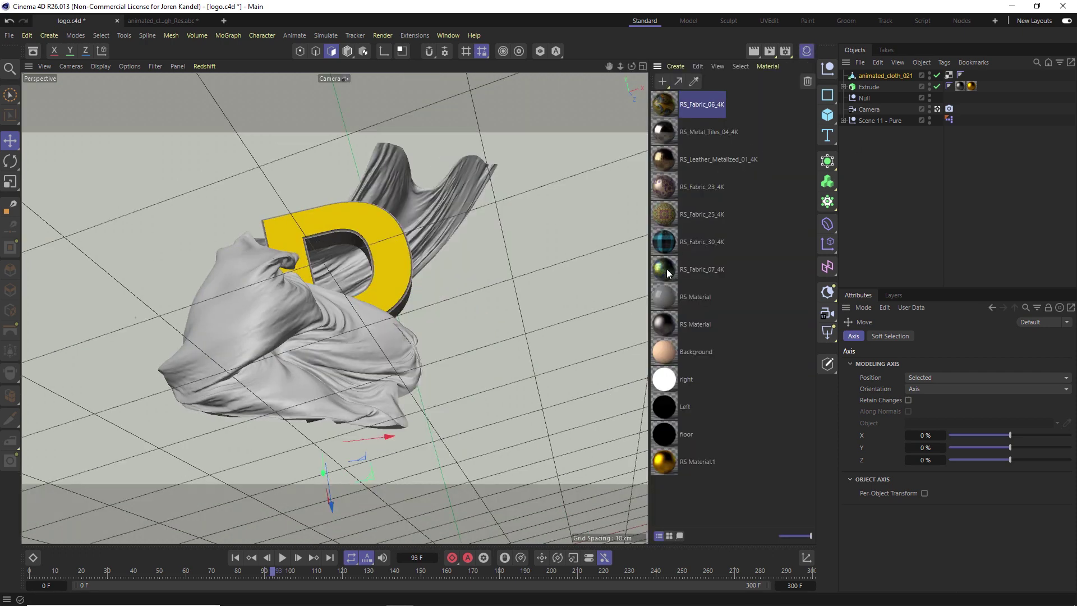
drag(891, 75, 892, 77)
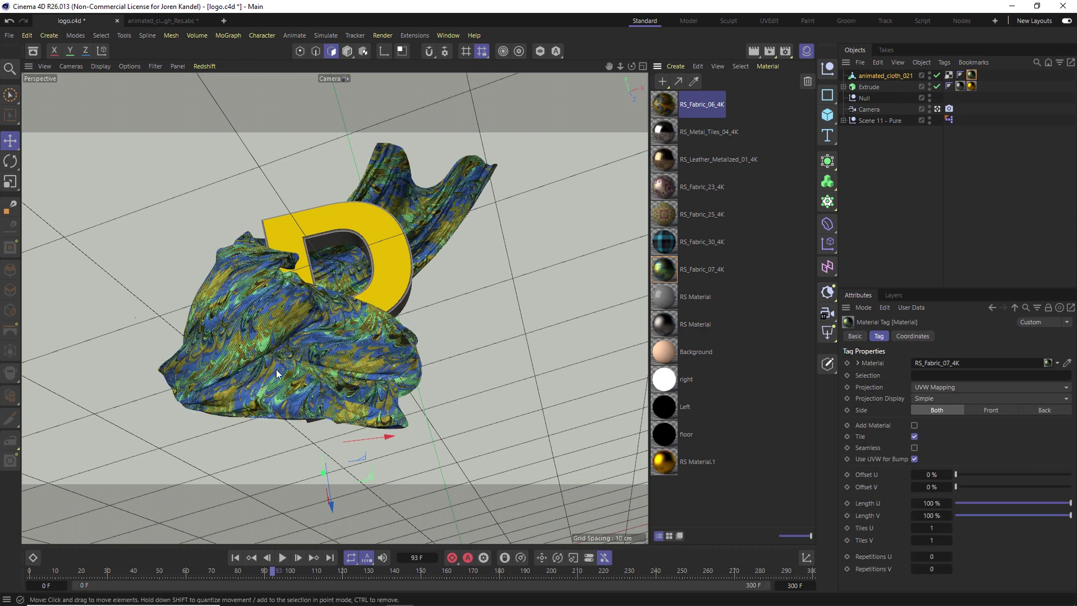
mouse_move(275, 575)
mouse_down()
mouse_move(251, 574)
mouse_move(278, 573)
mouse_move(268, 574)
mouse_up()
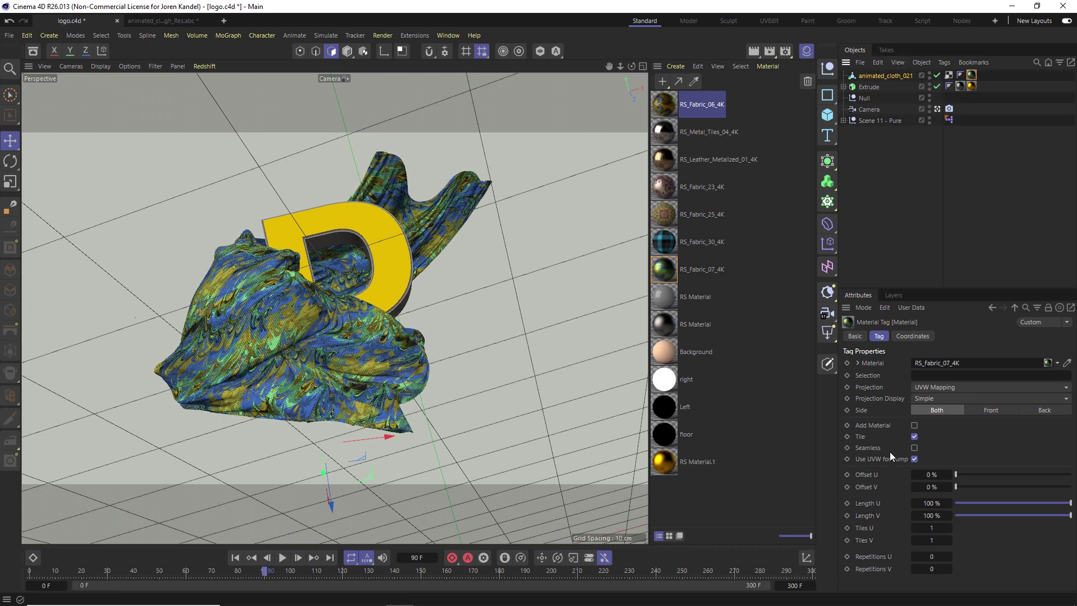
drag(937, 512, 954, 512)
At frame 0, set the cloth's Alembic animation offset to -14.75 F and scrub to about frame 21 to check it.
drag(253, 574, 29, 574)
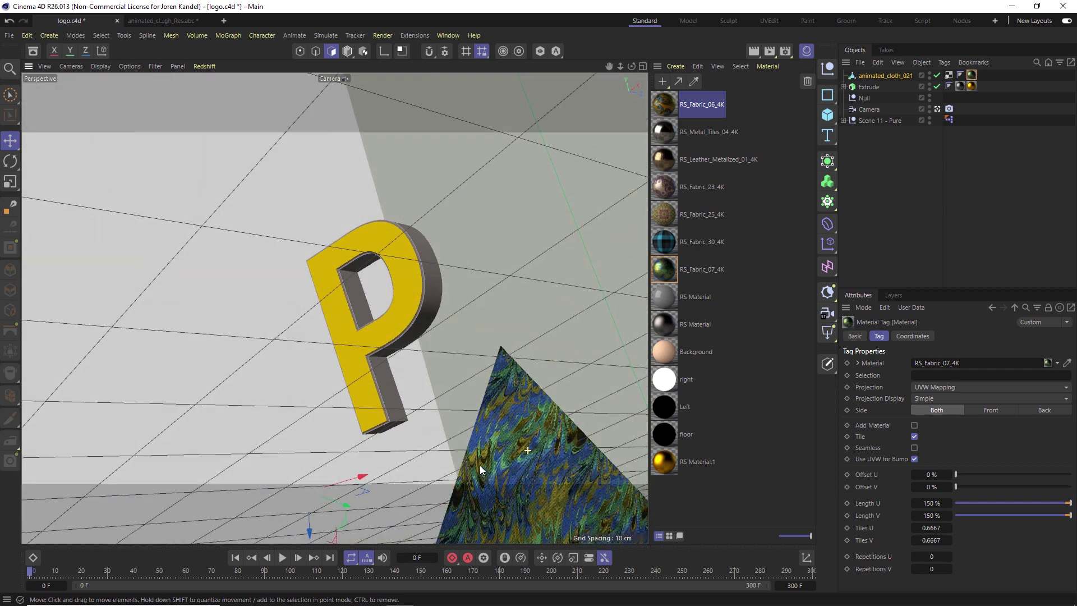
alt+drag(536, 449, 457, 449)
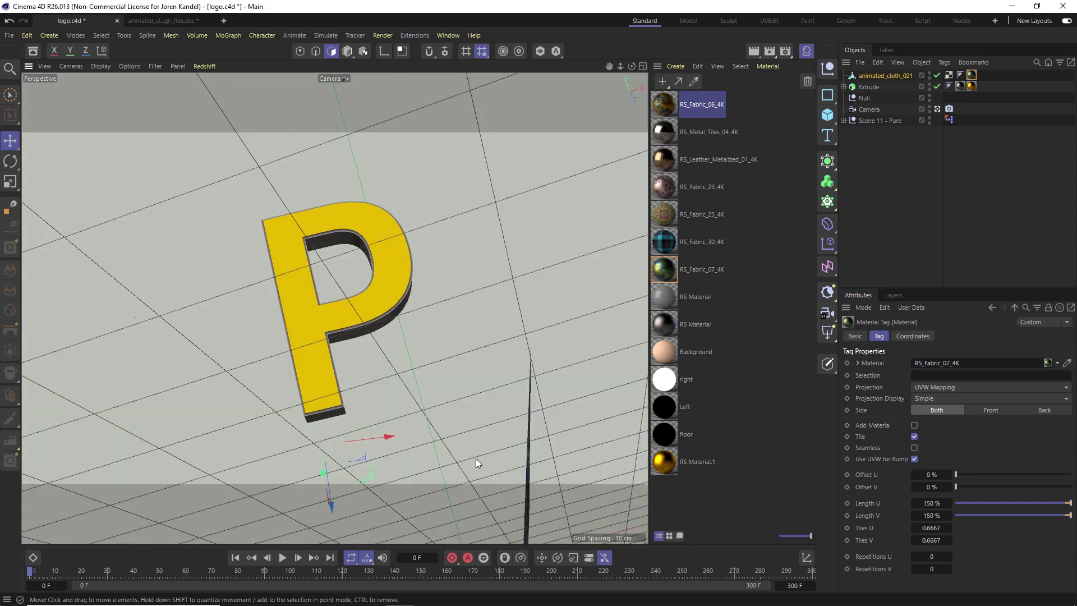
click(881, 77)
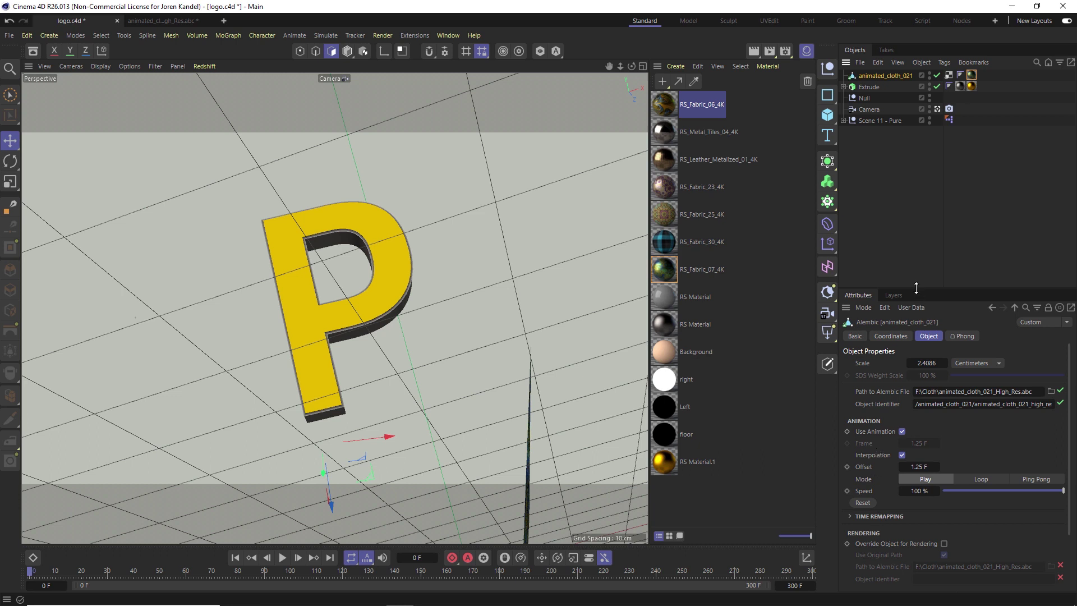
drag(917, 288, 906, 195)
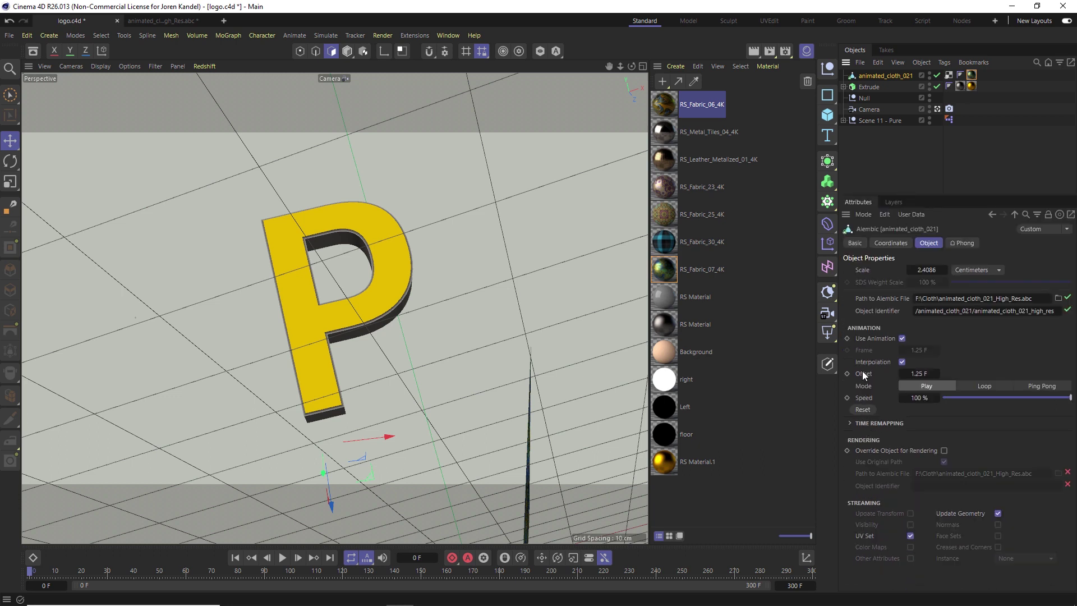
drag(919, 374, 843, 374)
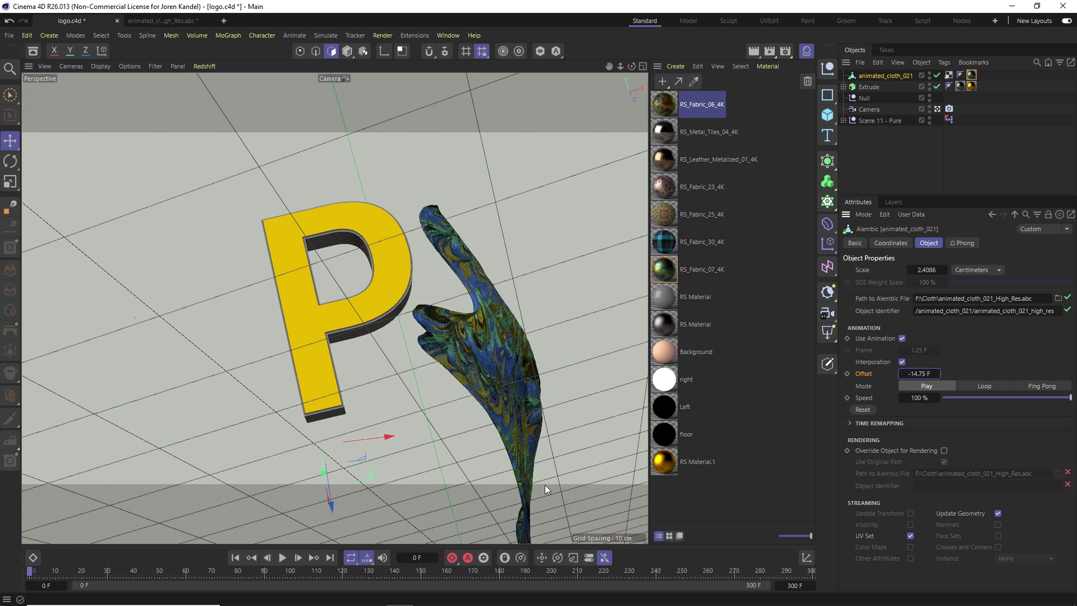
drag(65, 573, 85, 572)
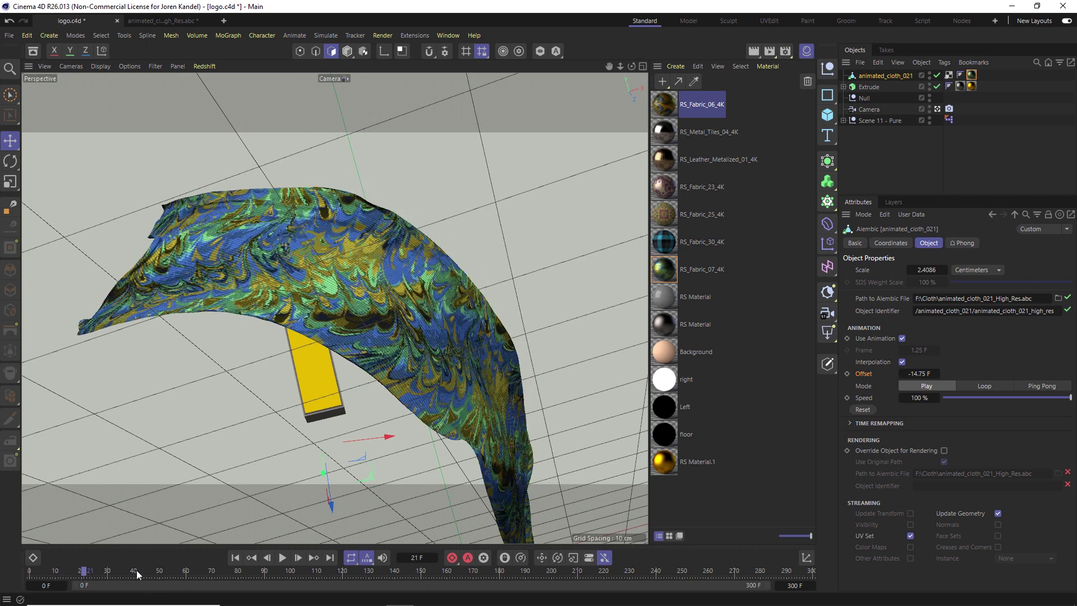